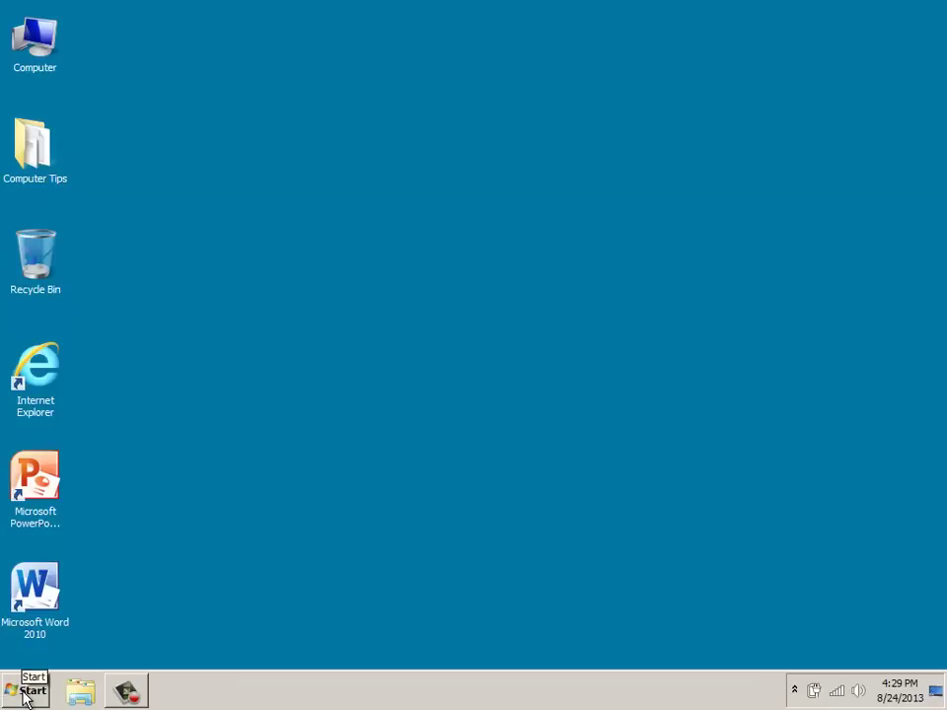
# Step: Launch Mozilla Firefox from the Windows Start menu
pyautogui.click(26, 697)
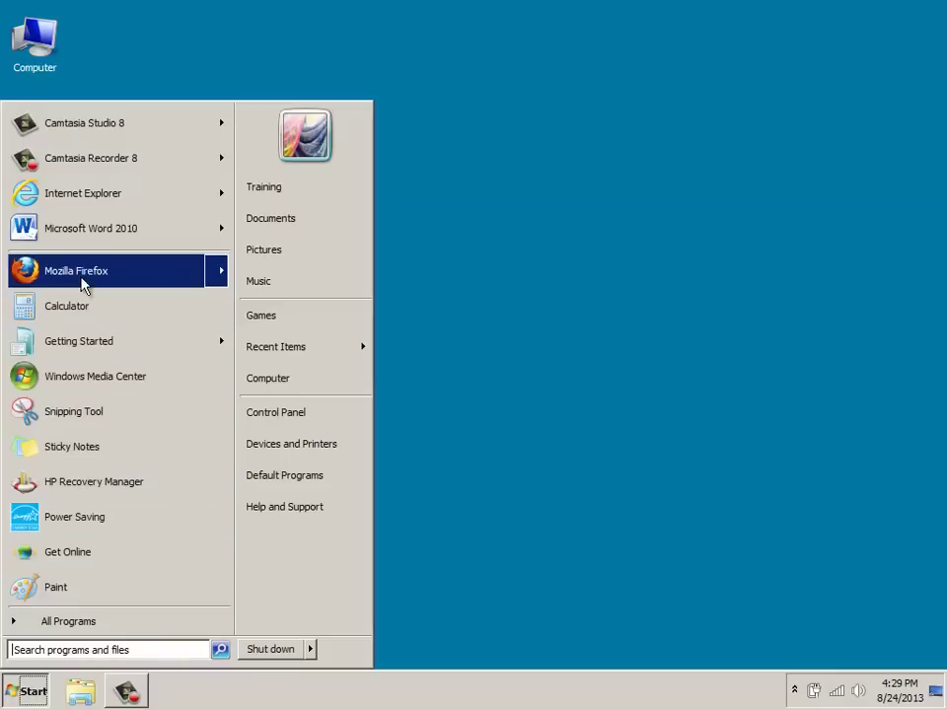
pyautogui.click(85, 276)
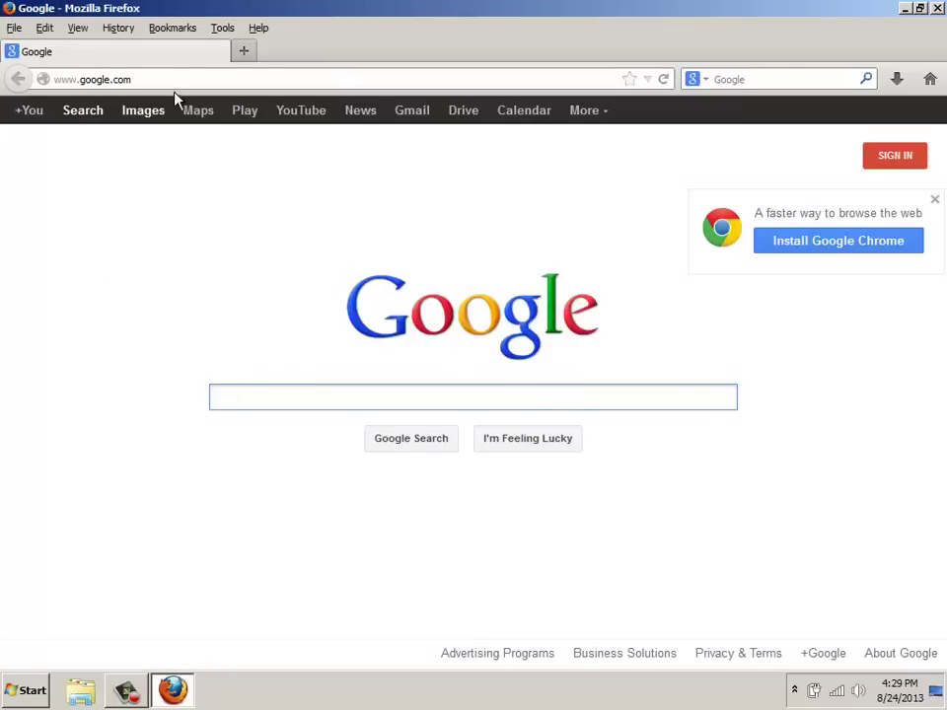
# Step: Search Google for 'google sites' and open the 'Google Sites - Free websites and wikis' result
pyautogui.click(168, 81)
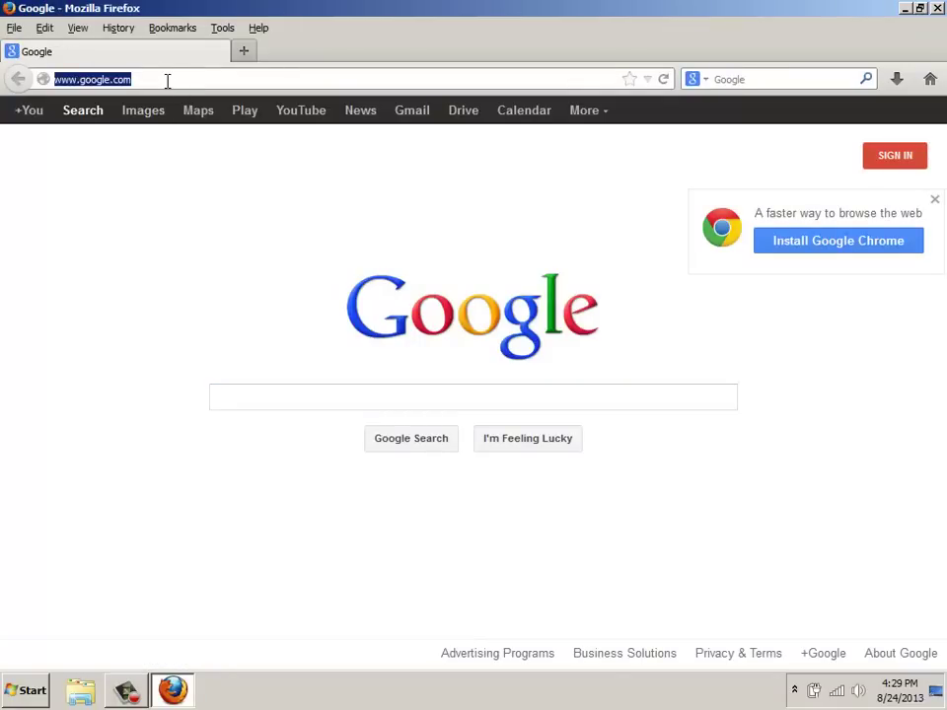
pyautogui.click(251, 395)
pyautogui.write('google sites')
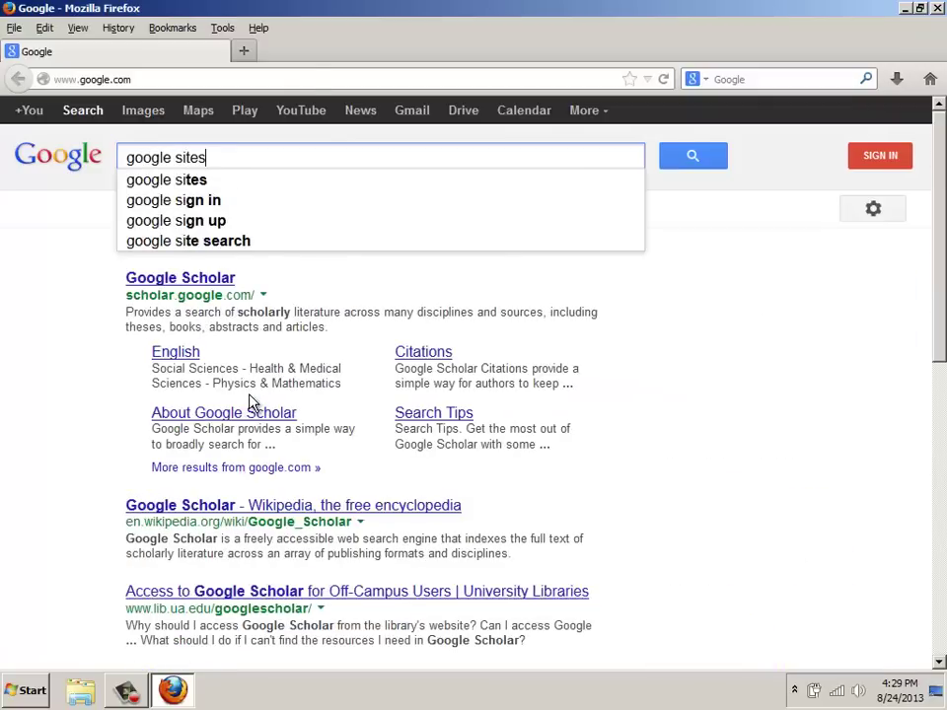
pyautogui.press('Return')
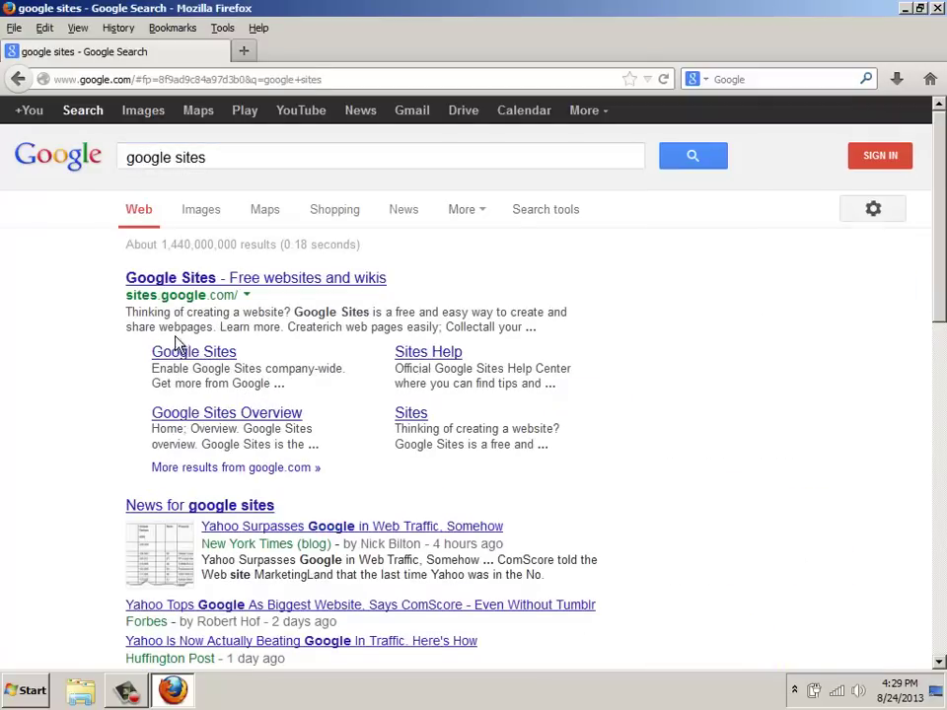
pyautogui.click(178, 284)
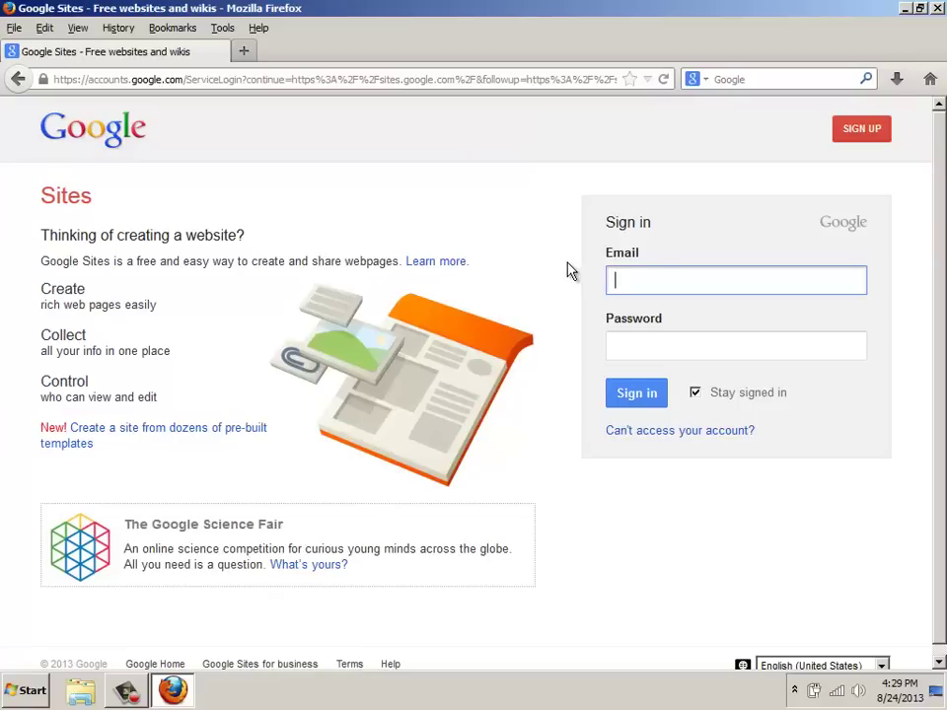
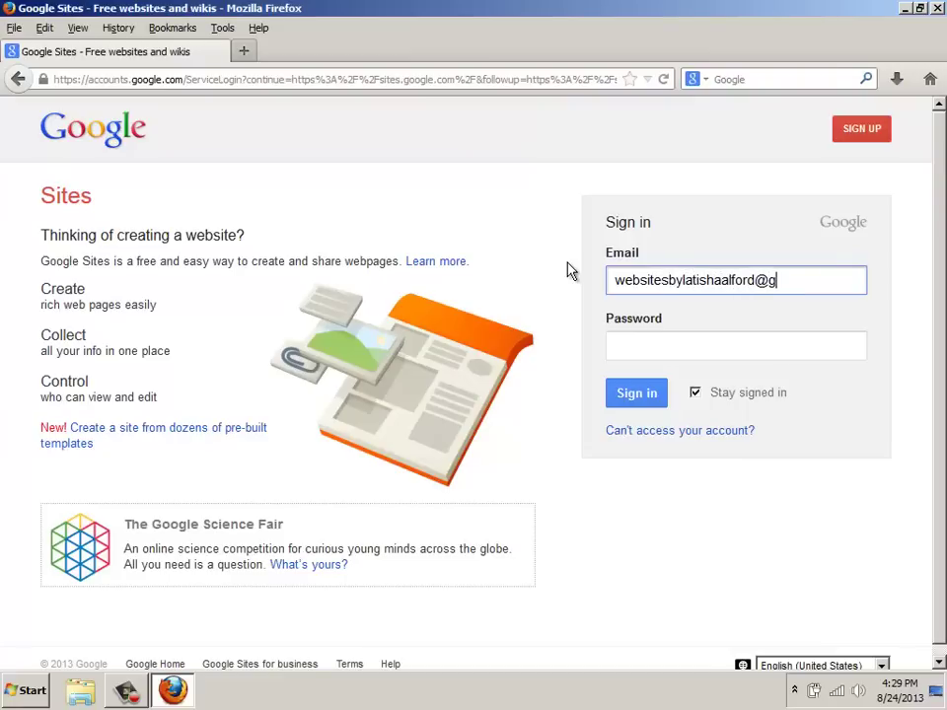
# Step: Sign in to Google Sites with the account's email address and password
pyautogui.press('Tab')
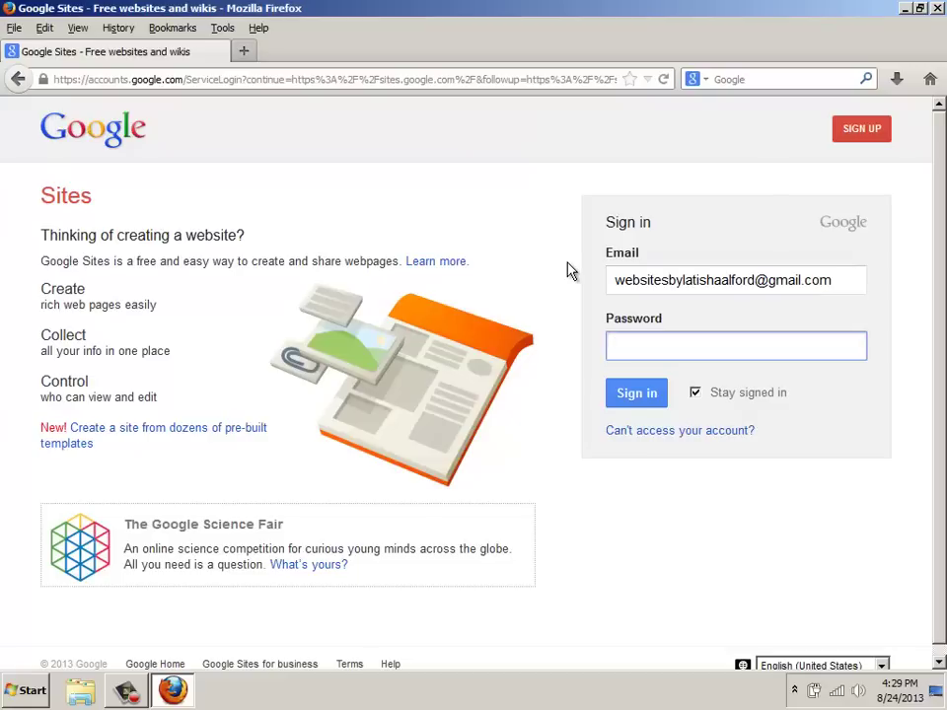
pyautogui.write('•••••••••••')
pyautogui.press('Return')
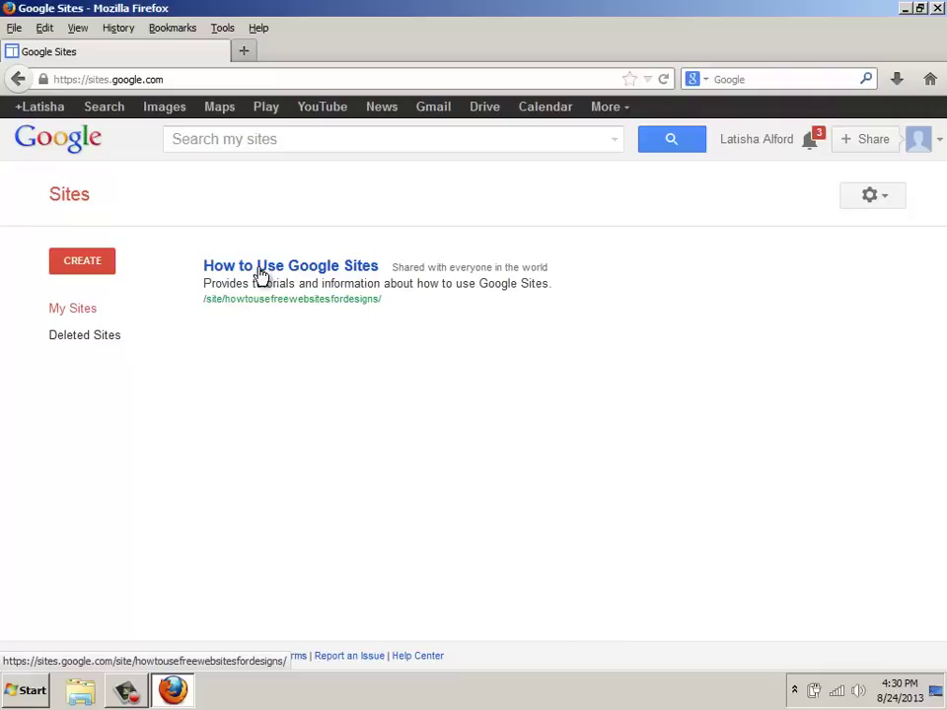
# Step: Start a Blank template site named 'eportfolio for' plus the owner's full name
pyautogui.click(82, 262)
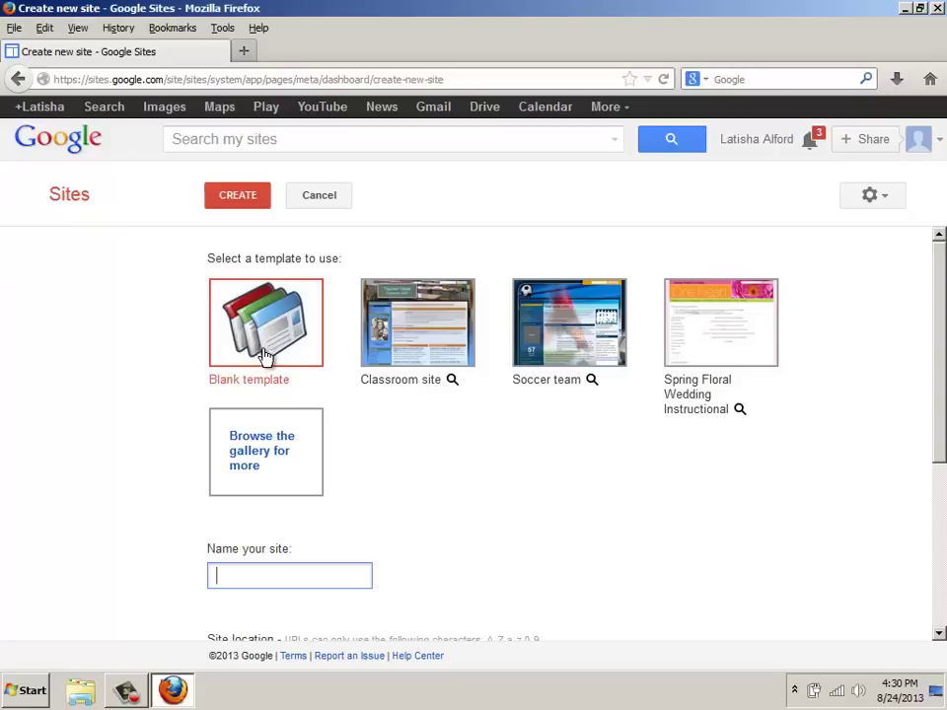
pyautogui.scroll(-2, 266, 353)
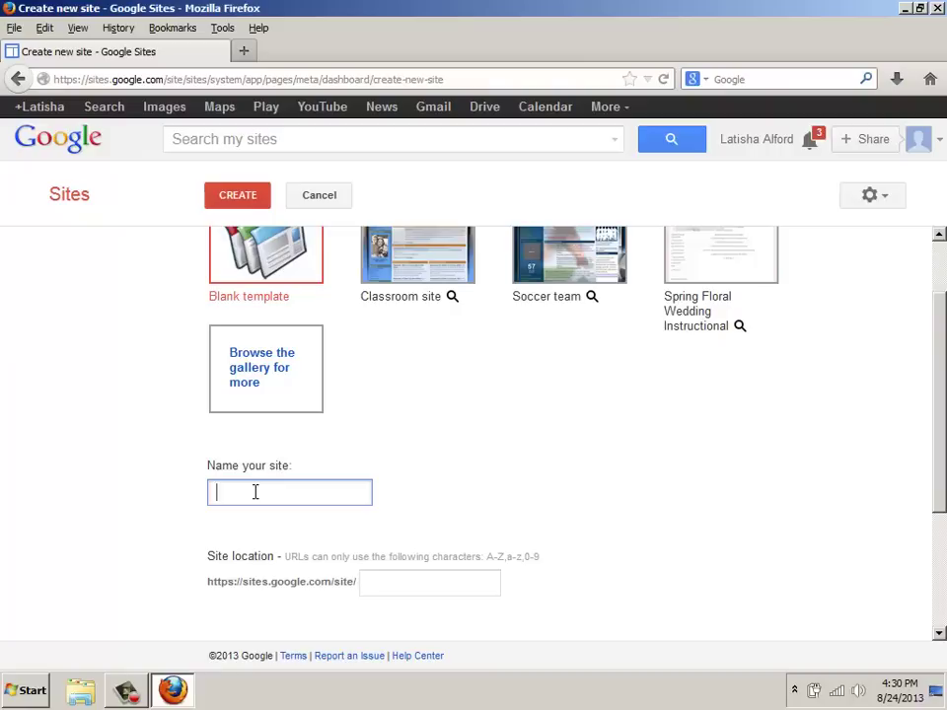
pyautogui.write('Online')
pyautogui.press('BackSpace')
pyautogui.press('BackSpace')
pyautogui.press('BackSpace')
pyautogui.press('BackSpace')
pyautogui.press('BackSpace')
pyautogui.press('BackSpace')
pyautogui.write('eport')
pyautogui.write('folio for ')
pyautogui.write('Latisha Alford')
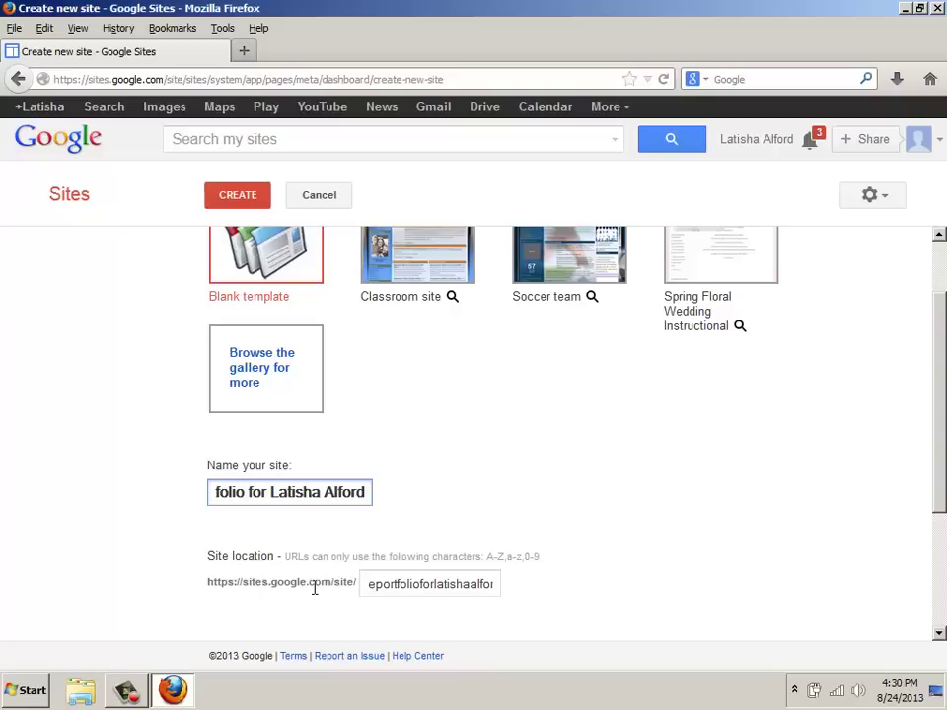
pyautogui.scroll(-3, 328, 552)
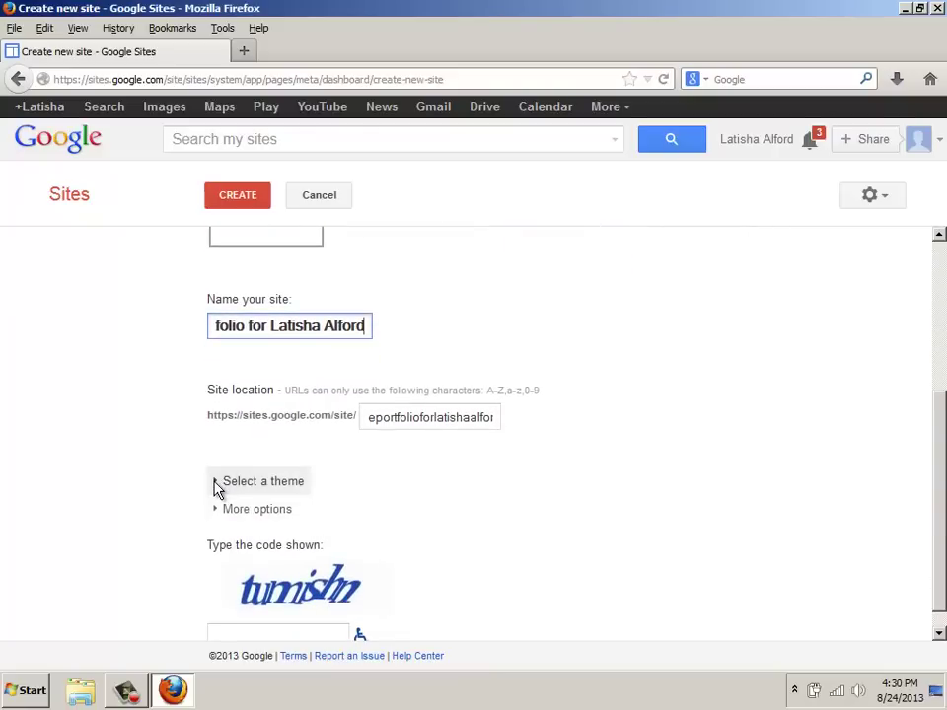
# Step: Choose the Solitude: Olive theme from the list of site themes
pyautogui.click(219, 482)
pyautogui.scroll(-3, 248, 464)
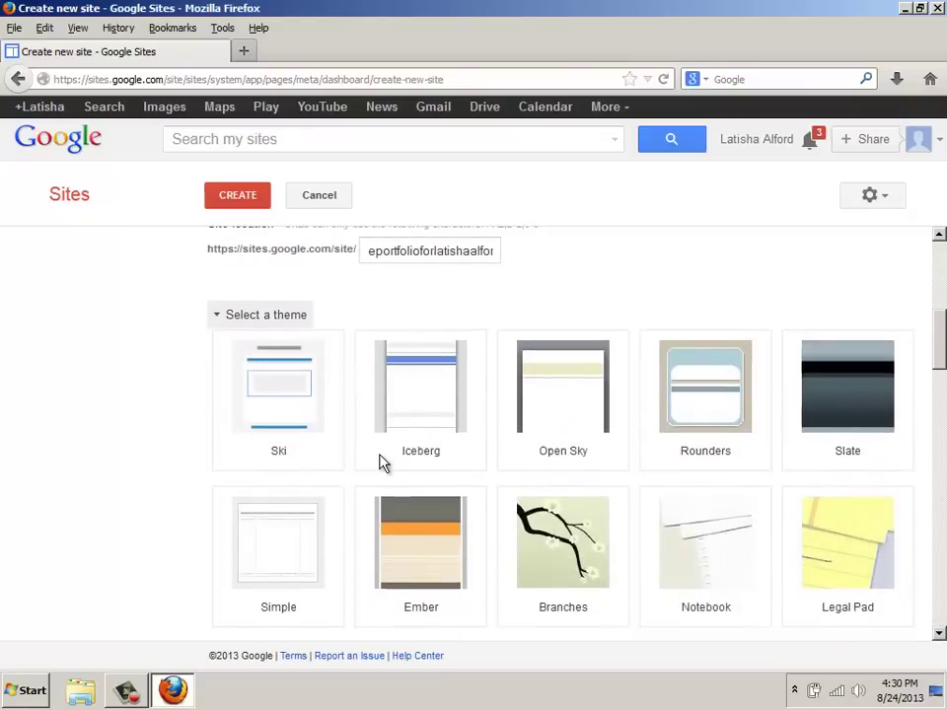
pyautogui.scroll(-3, 382, 461)
pyautogui.scroll(-5, 498, 502)
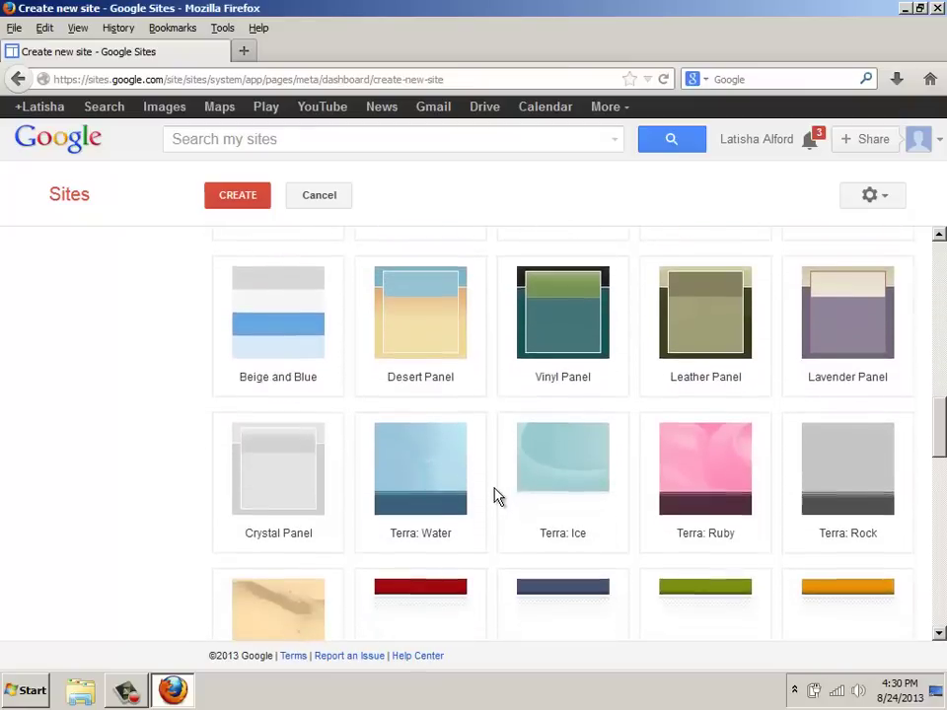
pyautogui.scroll(-2, 497, 497)
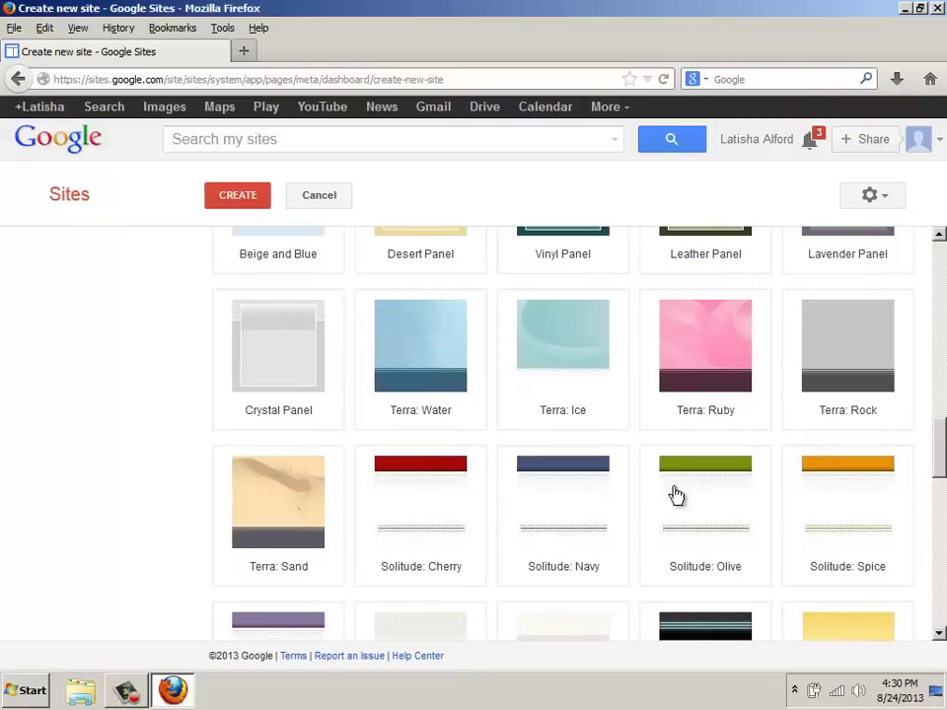
pyautogui.click(682, 521)
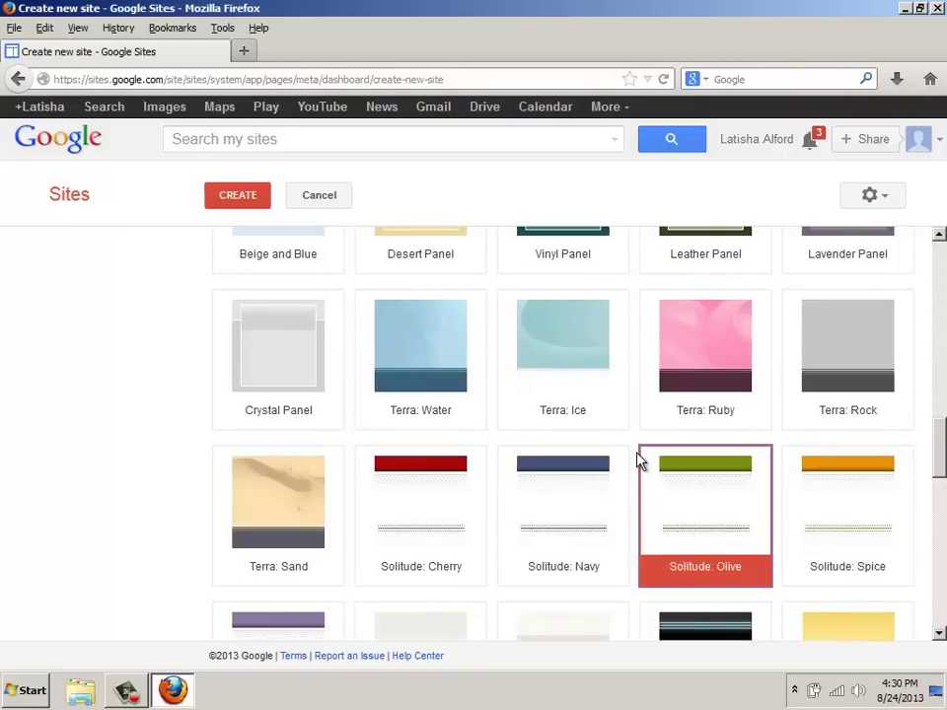
pyautogui.scroll(-3, 638, 461)
pyautogui.scroll(-5, 638, 460)
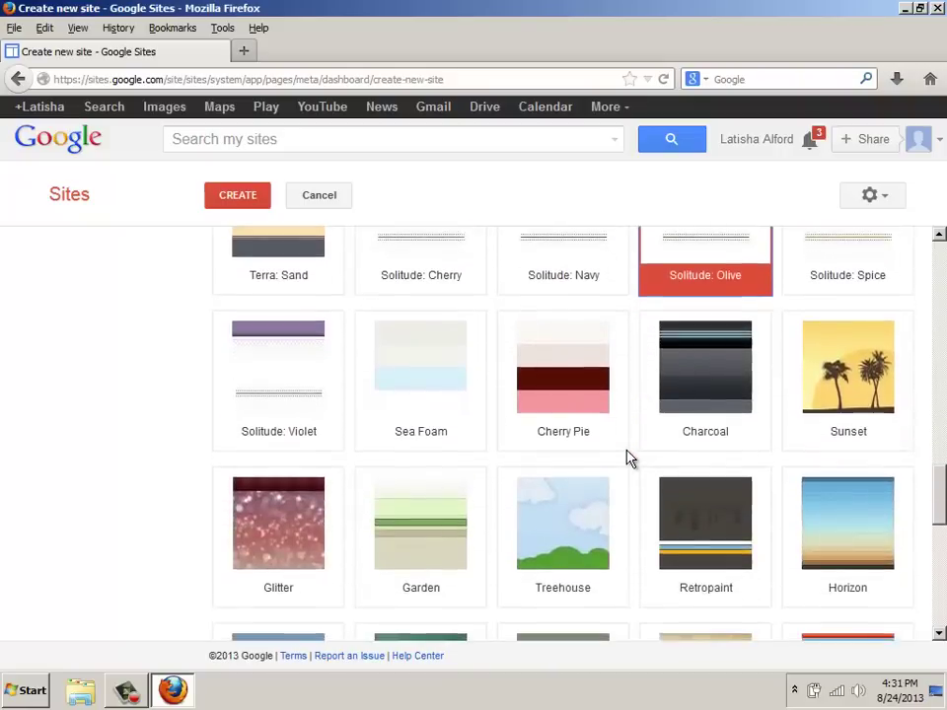
pyautogui.scroll(-4, 582, 461)
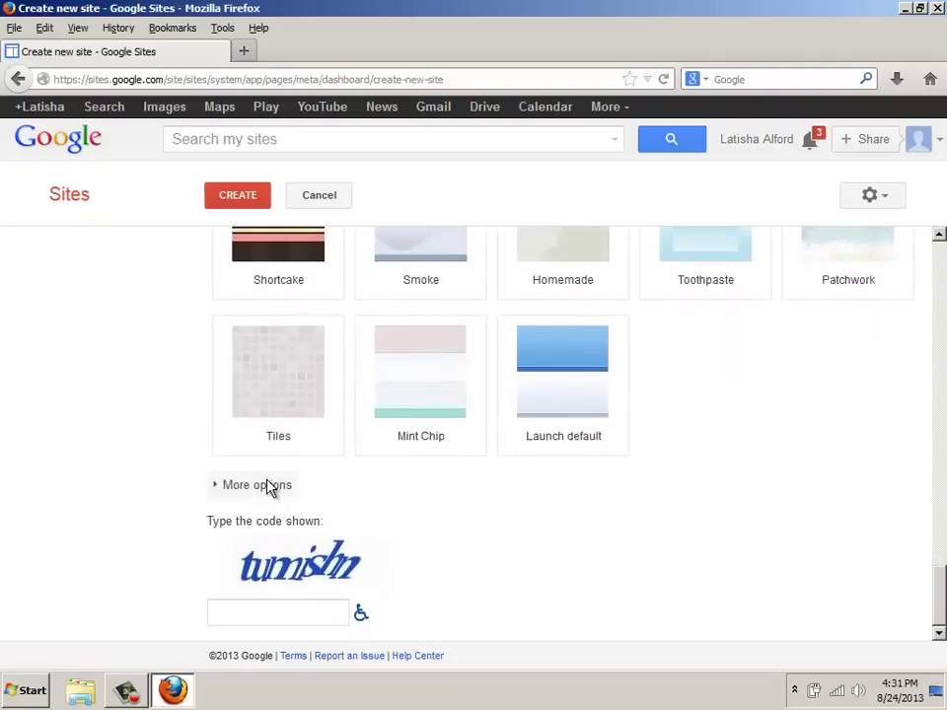
# Step: Describe the site as providing evidence of the owner's knowlege, skills, and capabilities
pyautogui.click(229, 486)
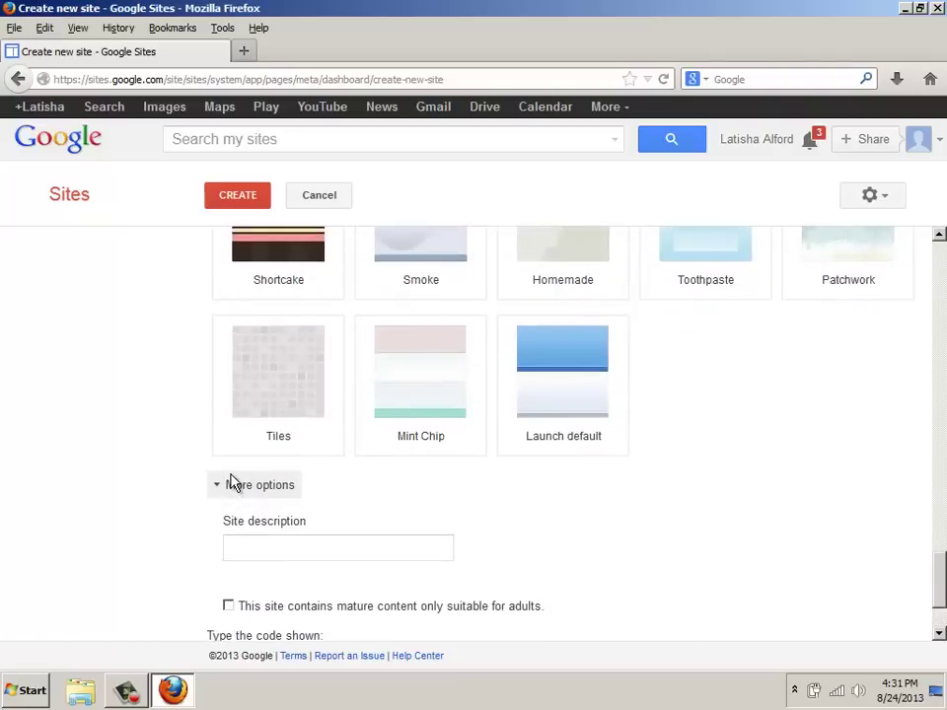
pyautogui.click(254, 547)
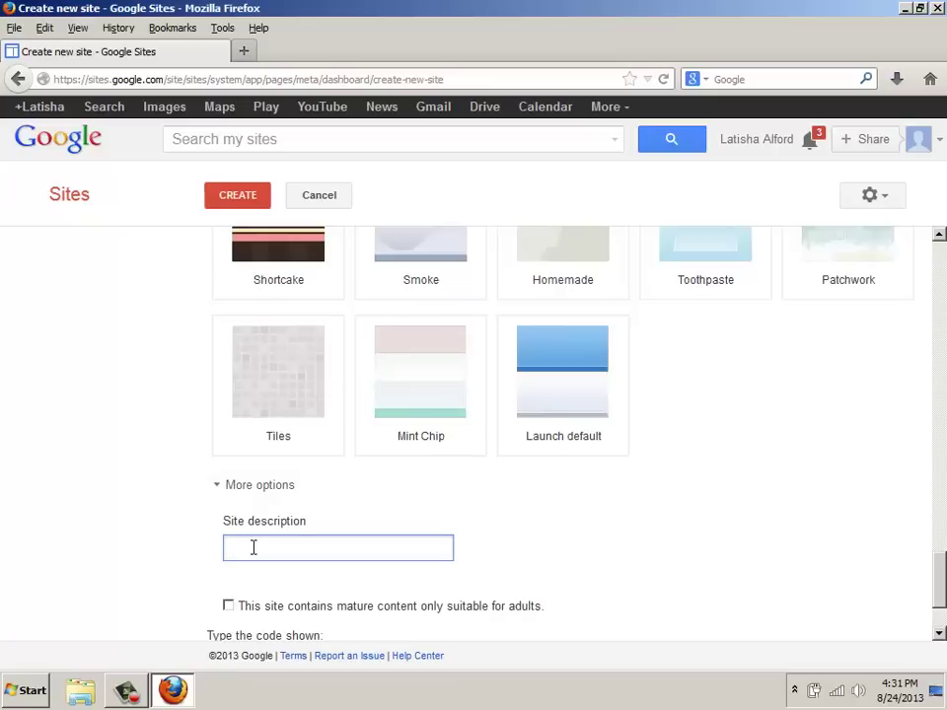
pyautogui.write('Proviees evidence of Latisha')
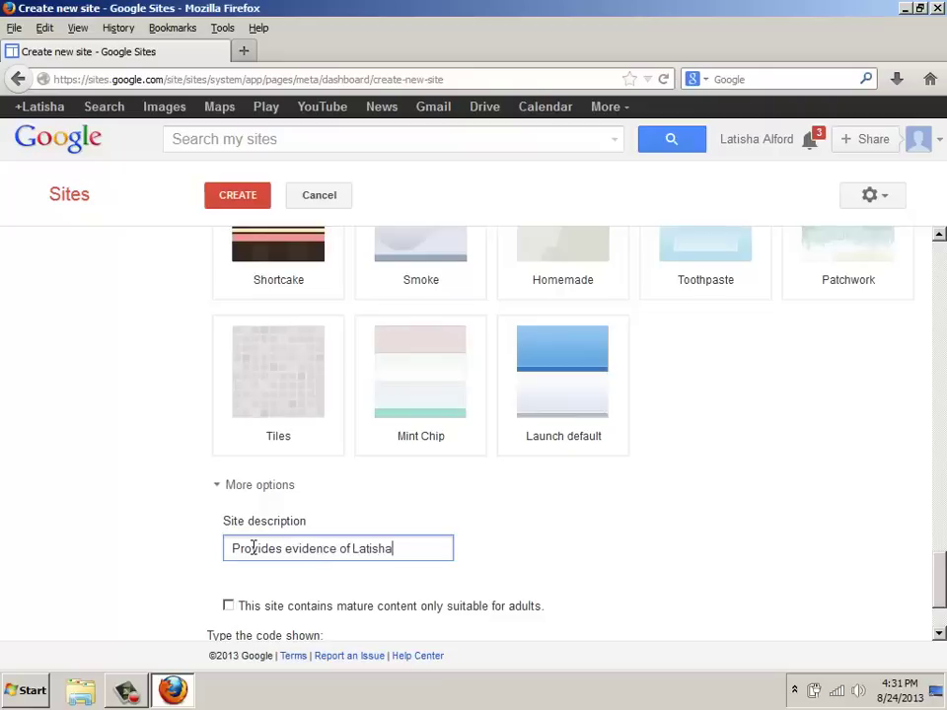
pyautogui.write(" Alford's knowleg")
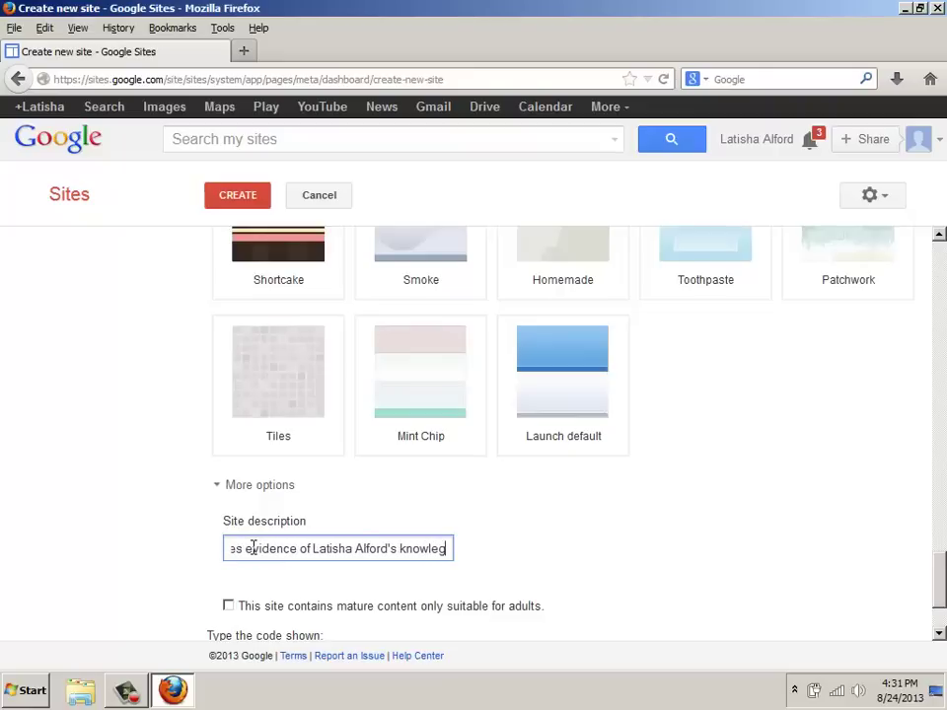
pyautogui.write('e, skills,')
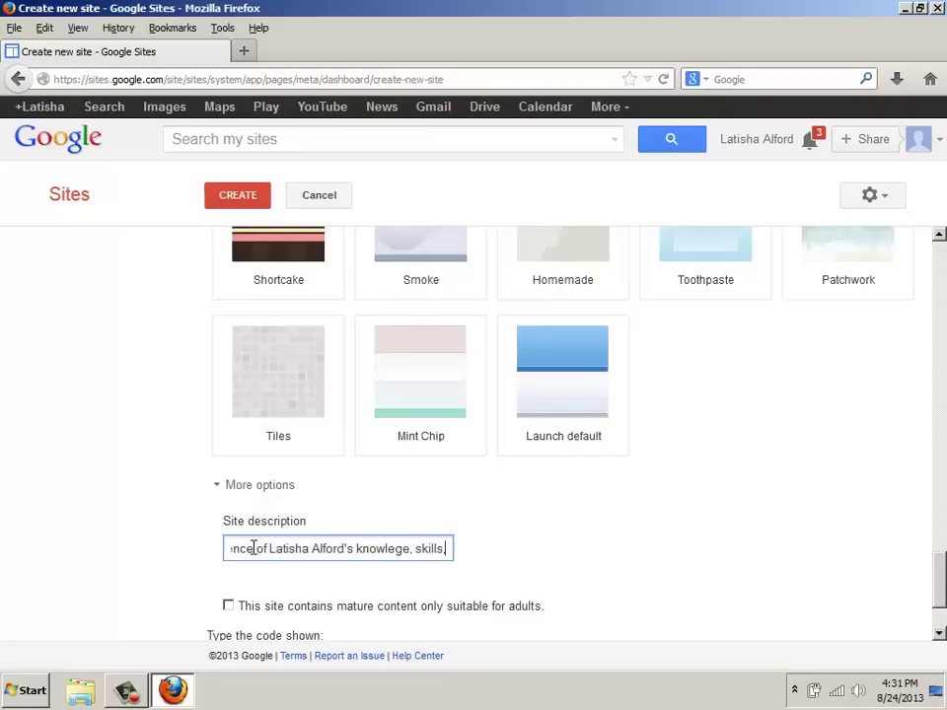
pyautogui.write(' and capabil')
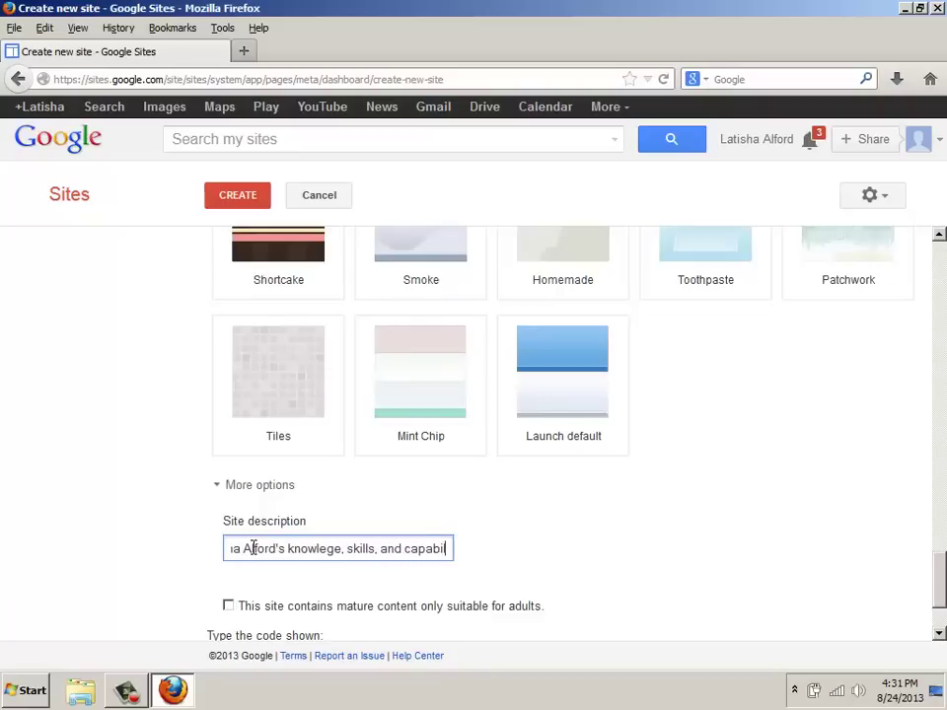
pyautogui.write('itie')
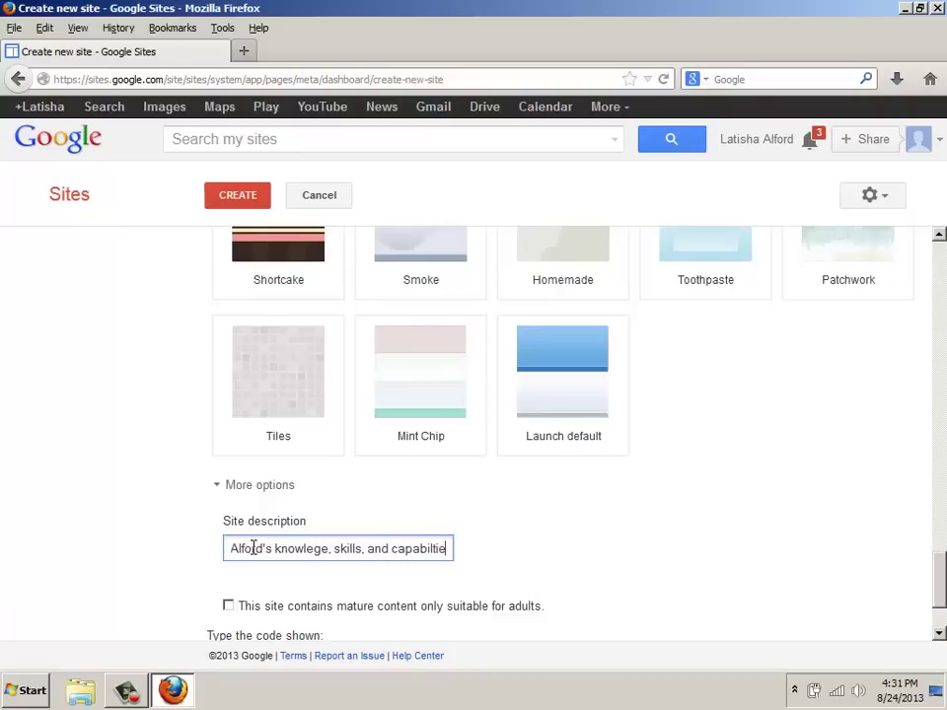
pyautogui.press('BackSpace')
pyautogui.press('BackSpace')
pyautogui.press('BackSpace')
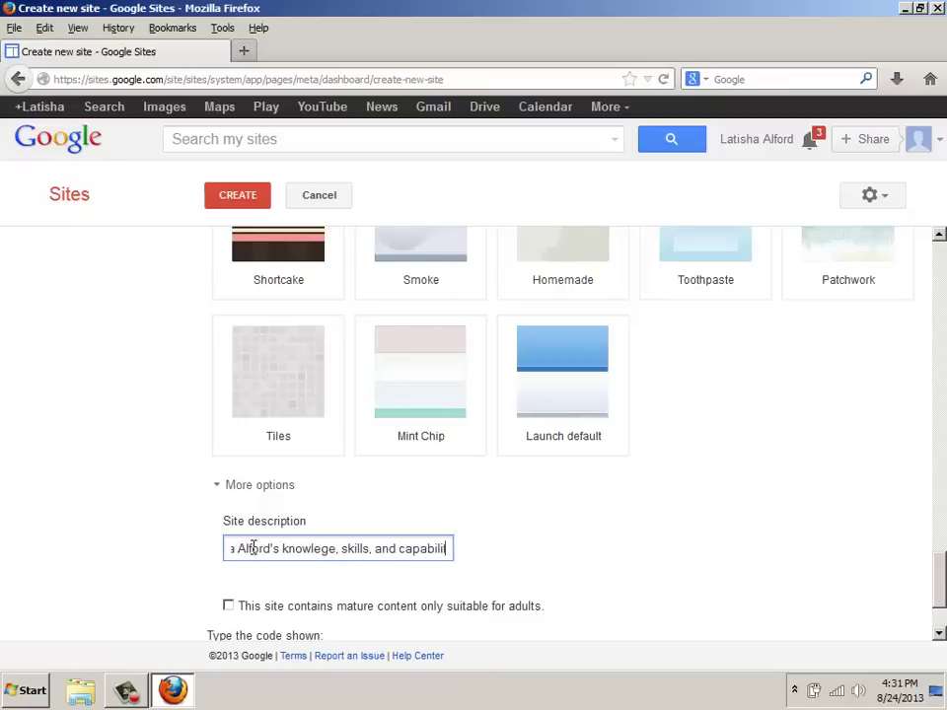
pyautogui.write('ties.')
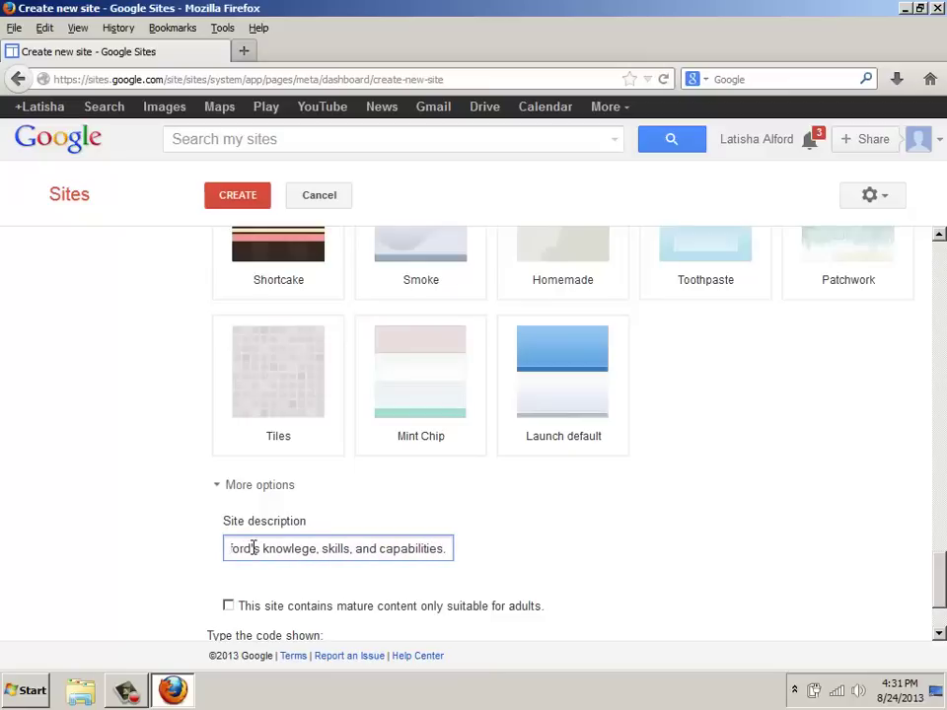
pyautogui.press('BackSpace')
pyautogui.scroll(-1, 281, 554)
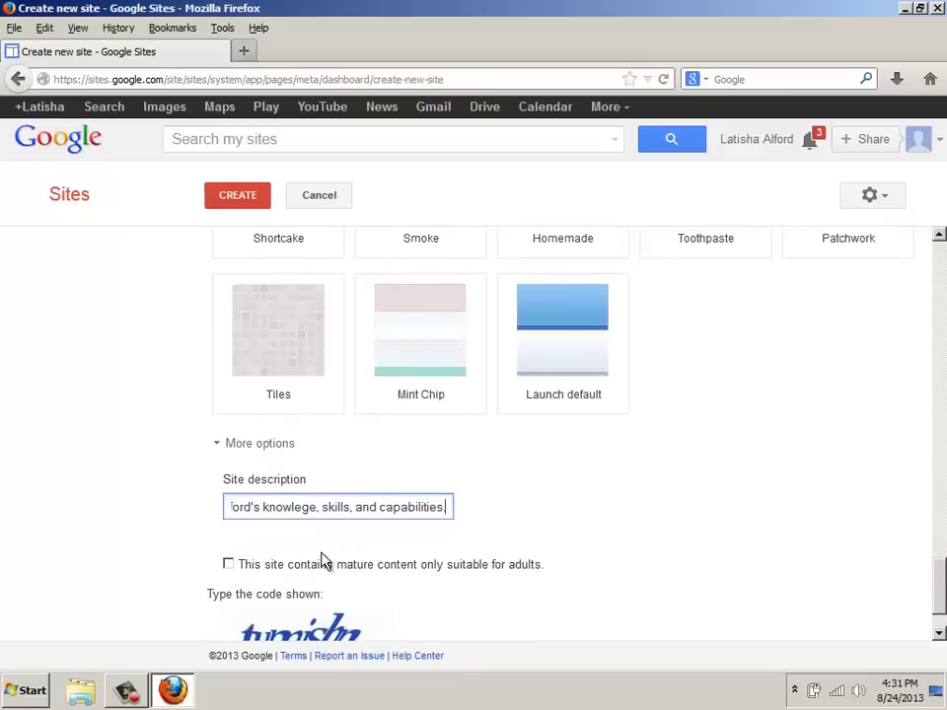
pyautogui.write('.')
# Step: Fill in the verification code and create the new ePortfolio site
pyautogui.scroll(-2, 255, 570)
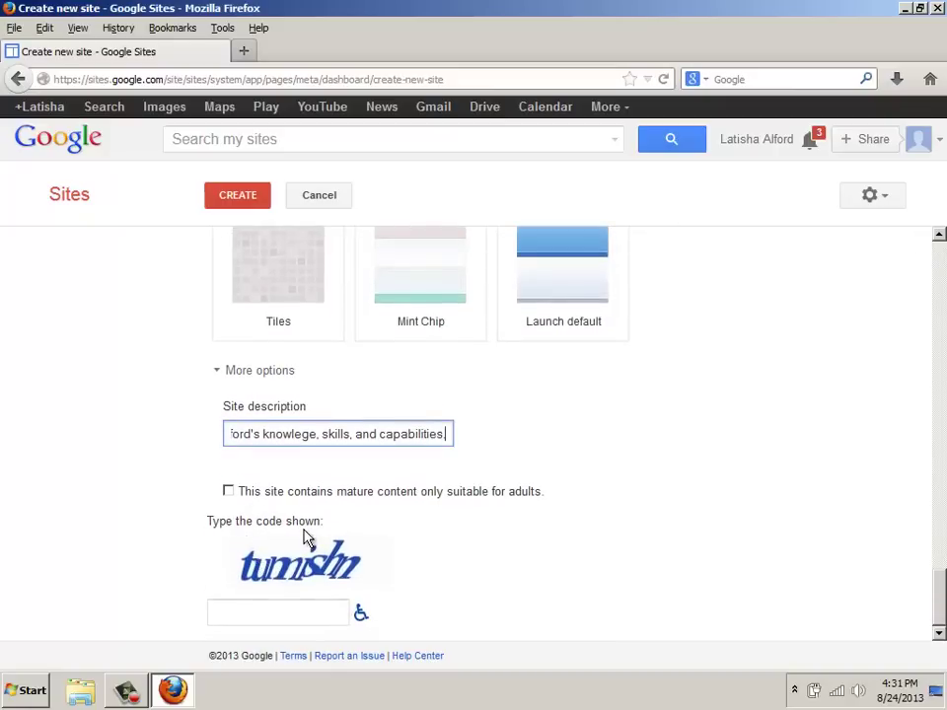
pyautogui.click(299, 608)
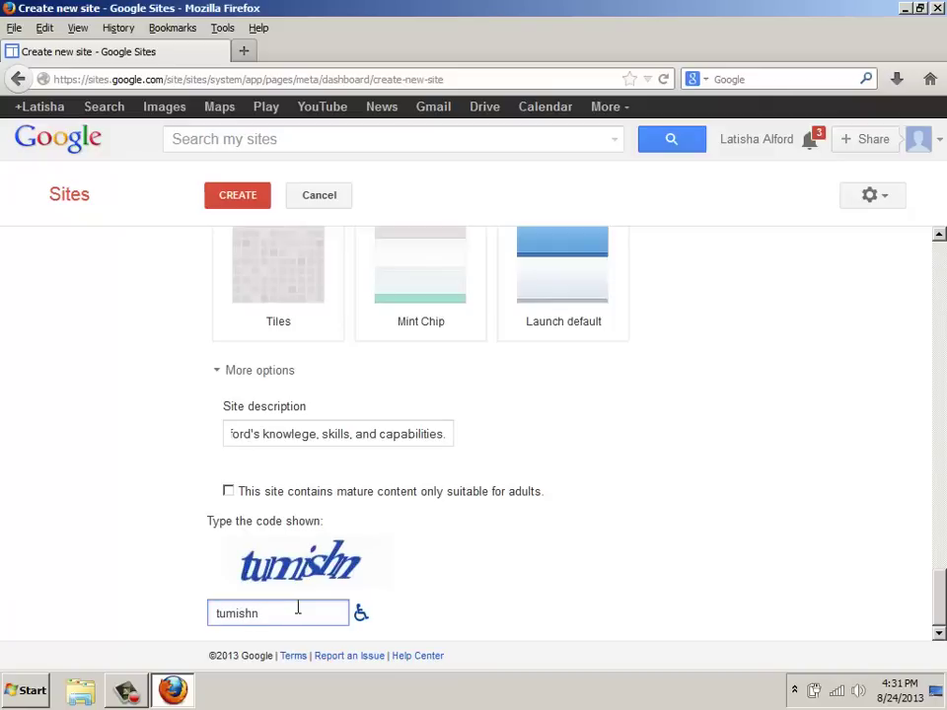
pyautogui.click(226, 205)
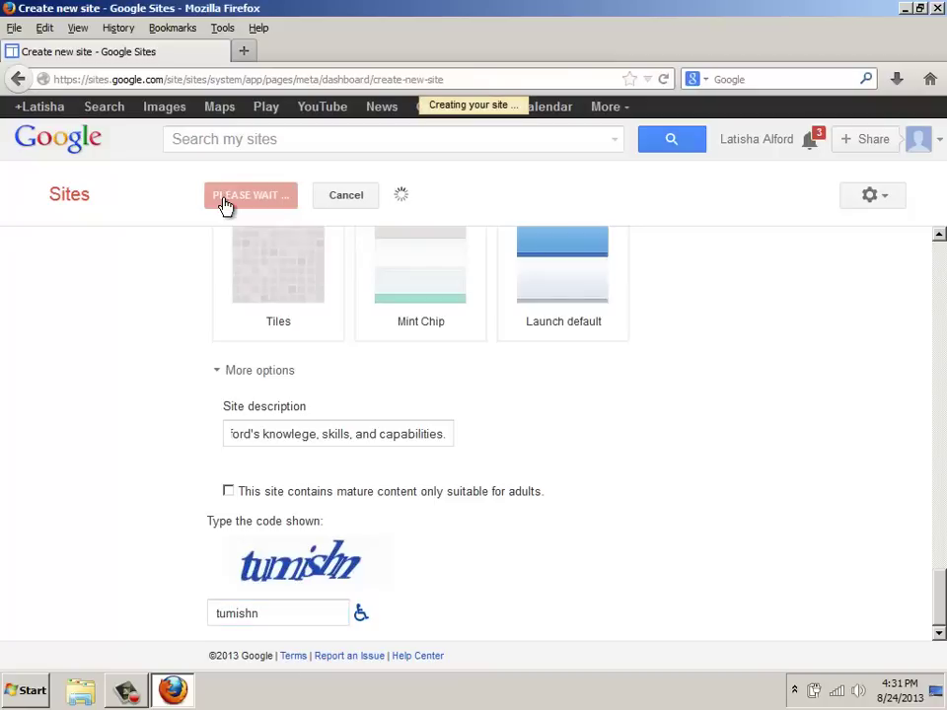